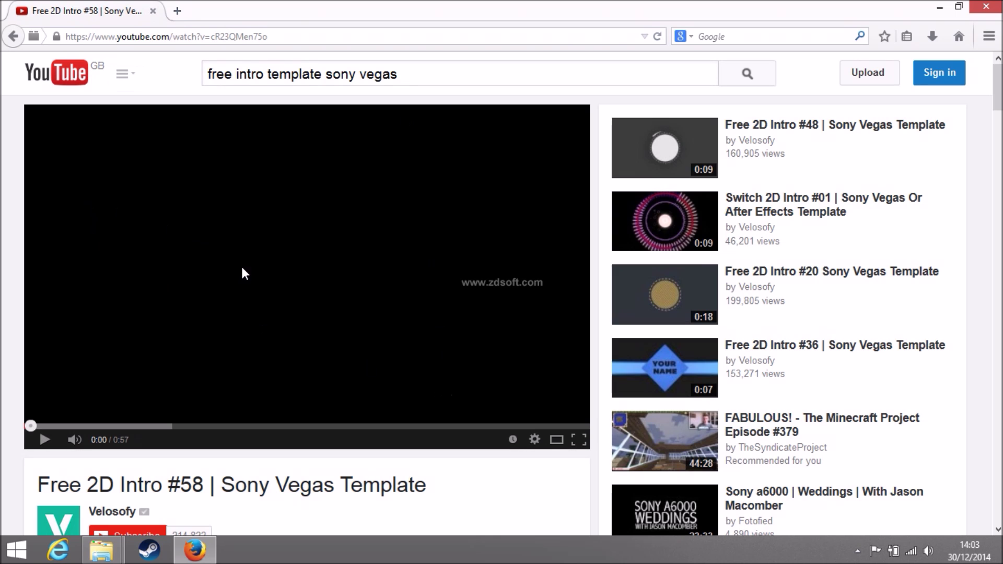
Preview the Free 2D Intro #58 video to 0:06, then follow the DOWNLOAD link in its description.
left_click(203, 315)
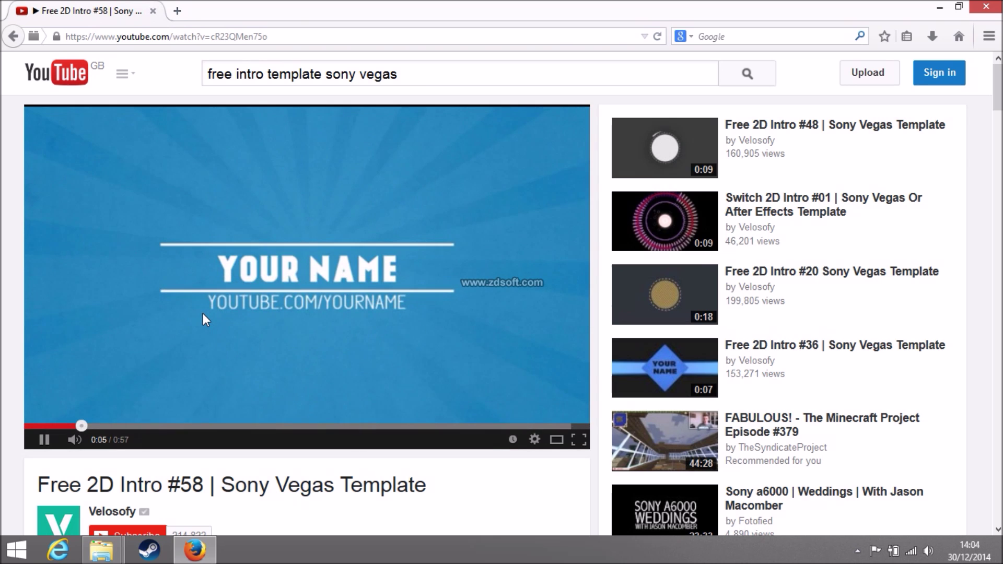
left_click(203, 314)
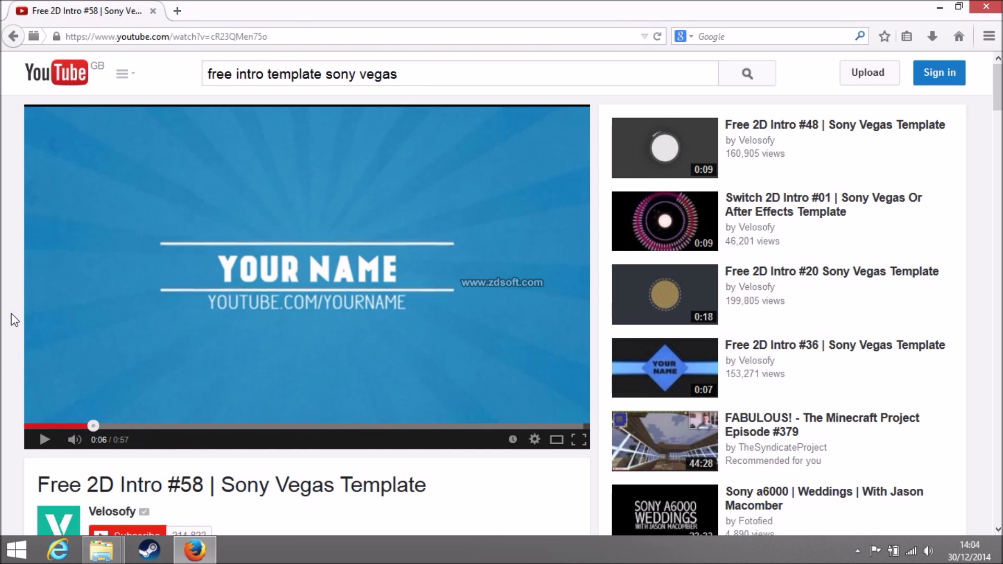
scroll(39, 202, "down", 8)
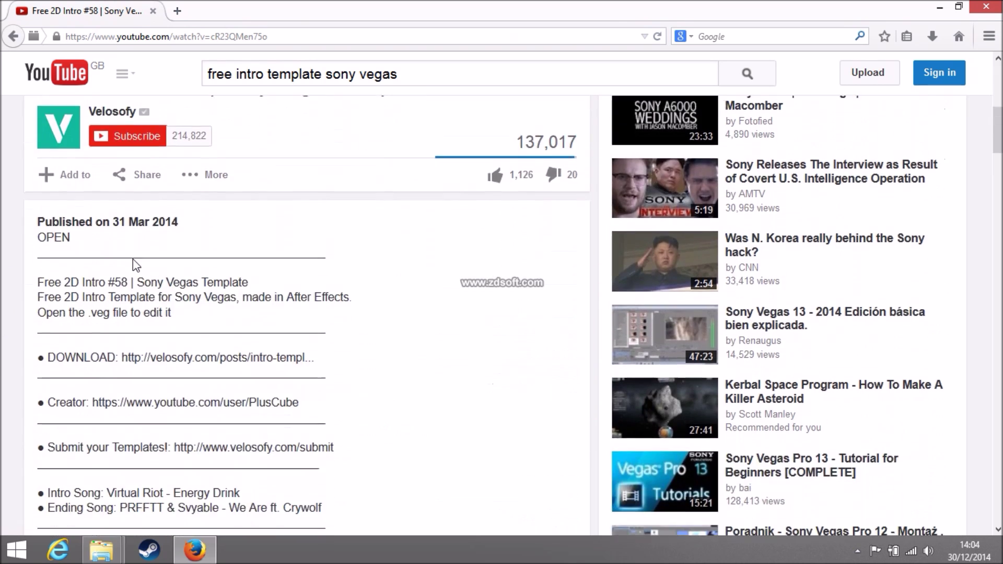
scroll(152, 285, "down", 7)
scroll(217, 214, "up", 8)
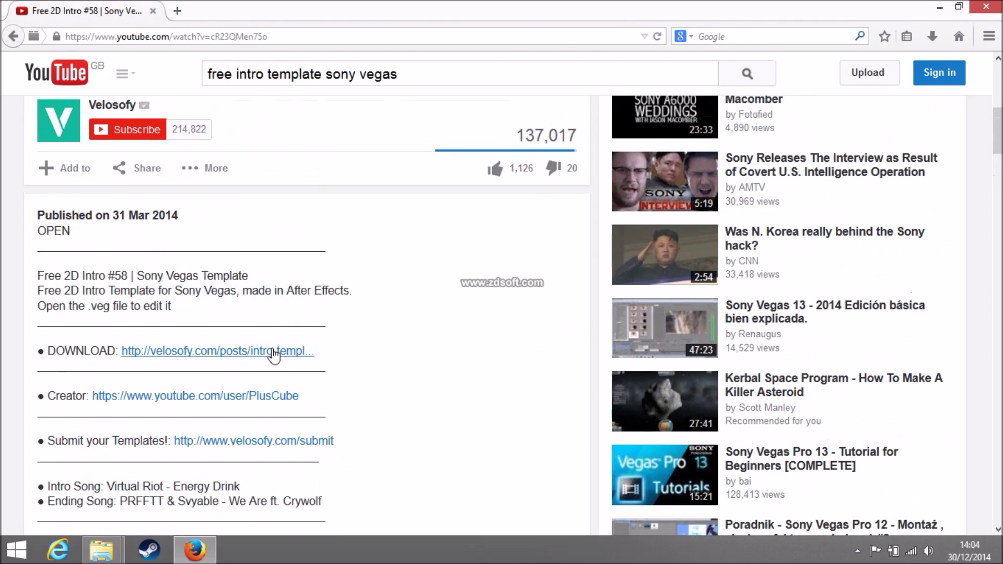
left_click(276, 354)
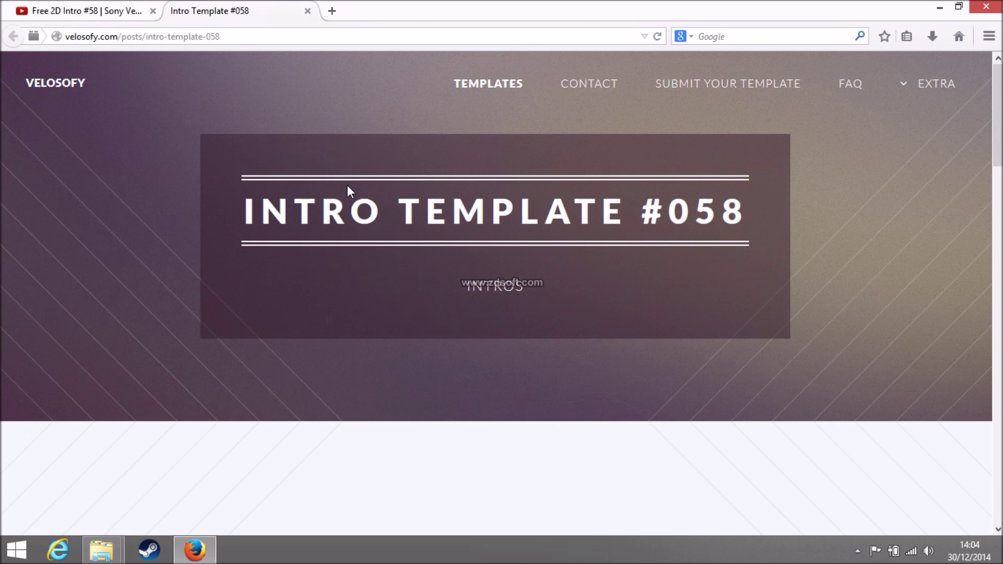
Open Velosofy's Intro Template #058 download page, pause its embedded video and scroll to the countdown.
left_click_drag(998, 120, 998, 291)
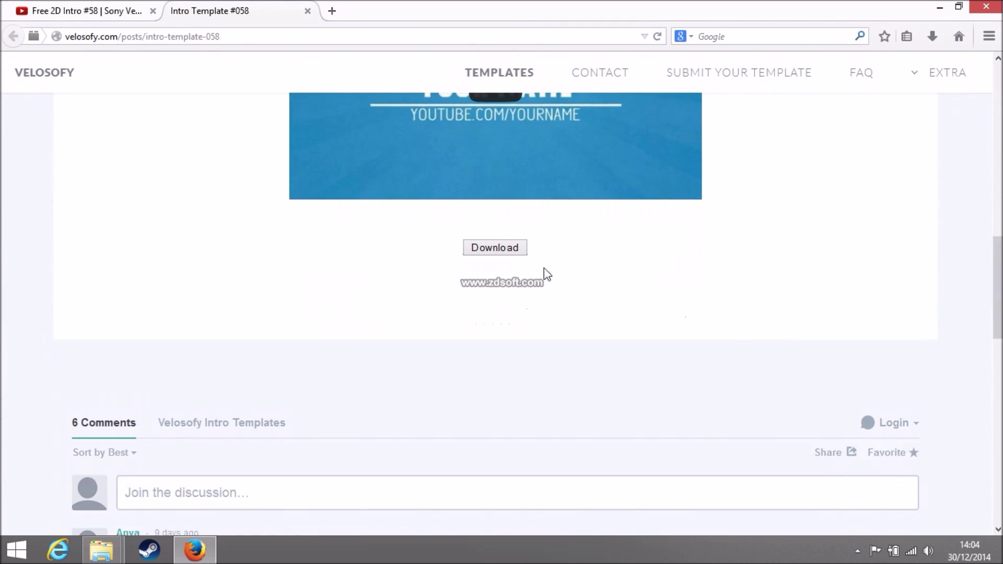
left_click(498, 250)
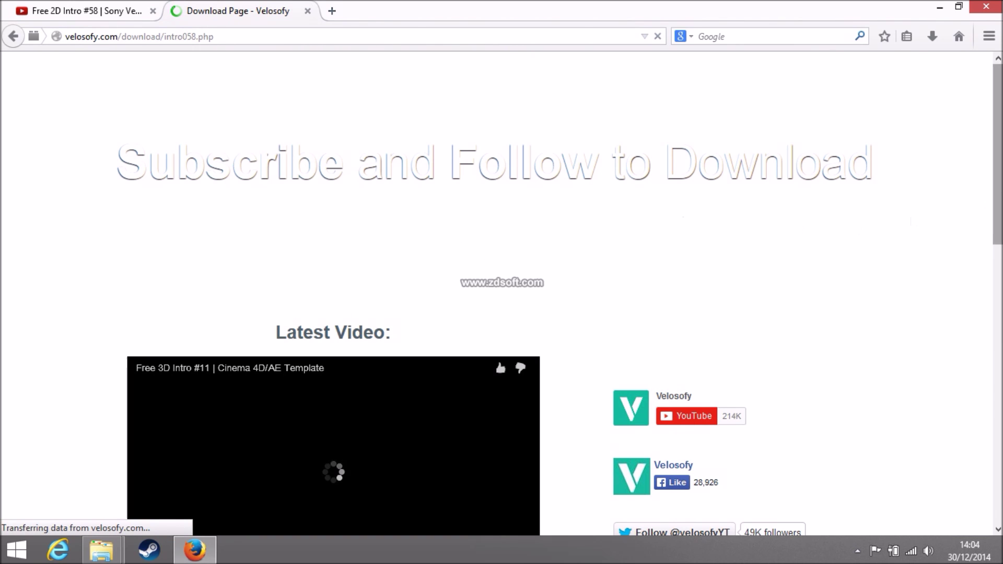
scroll(979, 293, "down", 5)
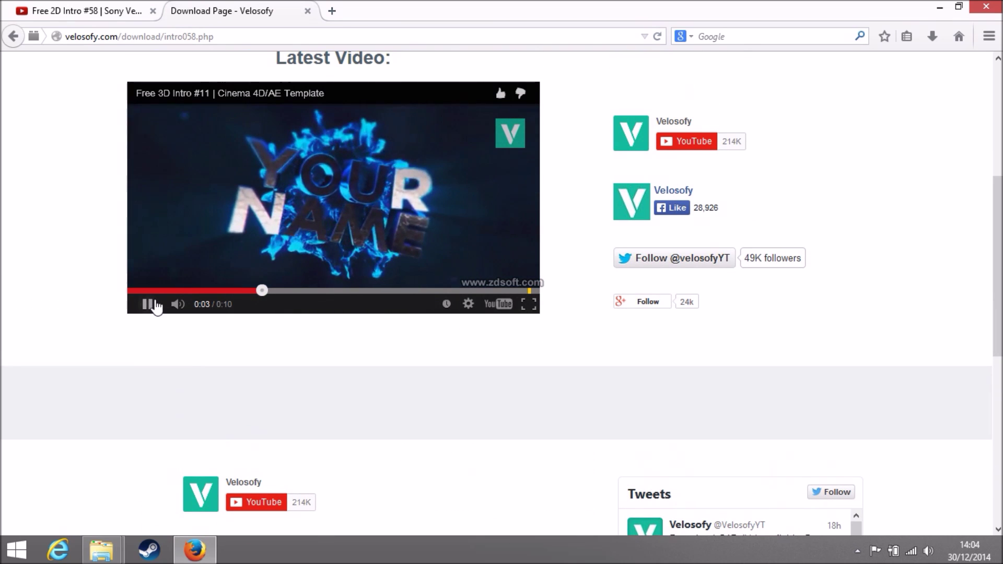
left_click(150, 305)
left_click_drag(998, 267, 998, 376)
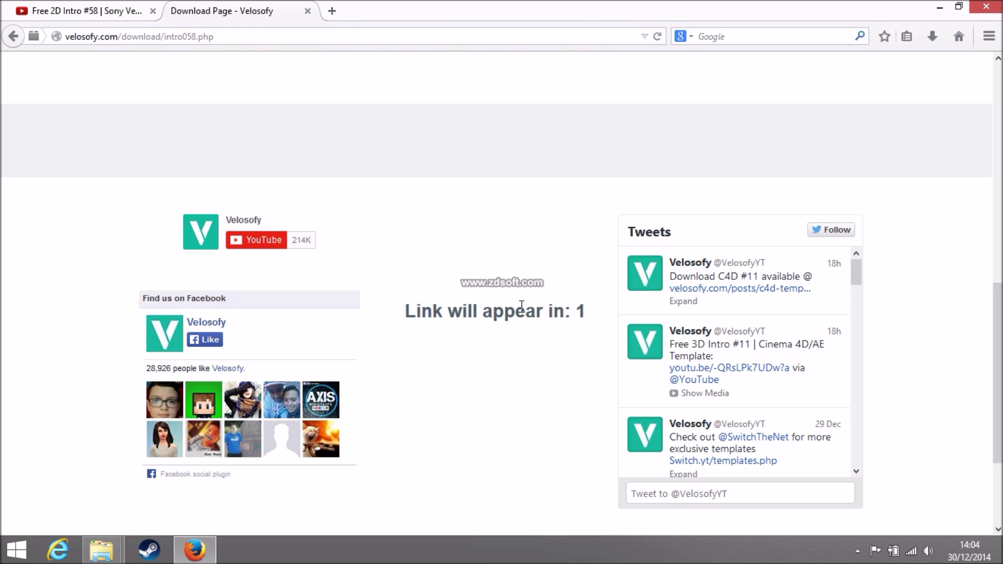
Download Sv_intro58_by_Velosofy.zip from MediaFire, close the betting ad window, and open it with WinRAR.
left_click(522, 315)
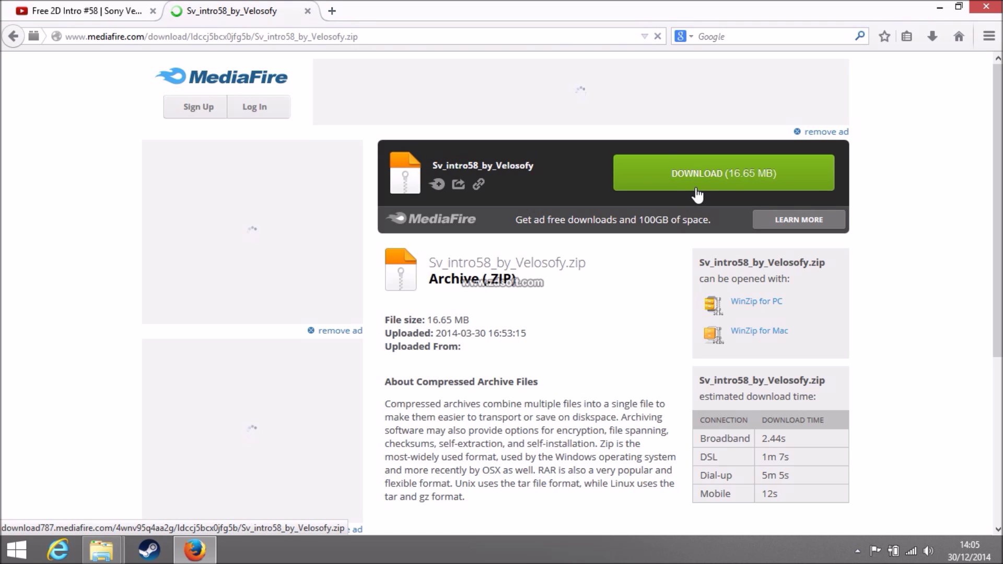
left_click(696, 193)
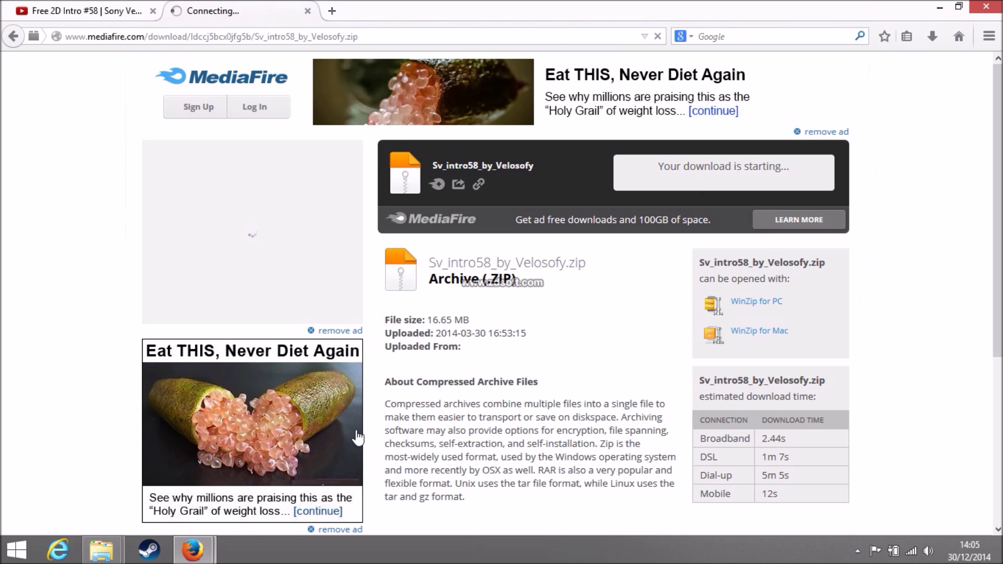
mouse_move(182, 553)
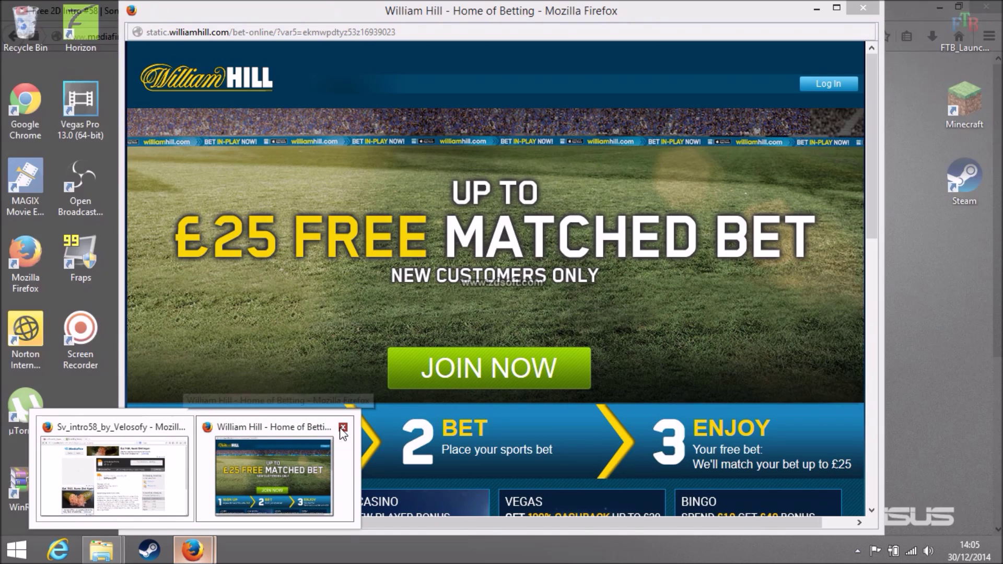
left_click(334, 420)
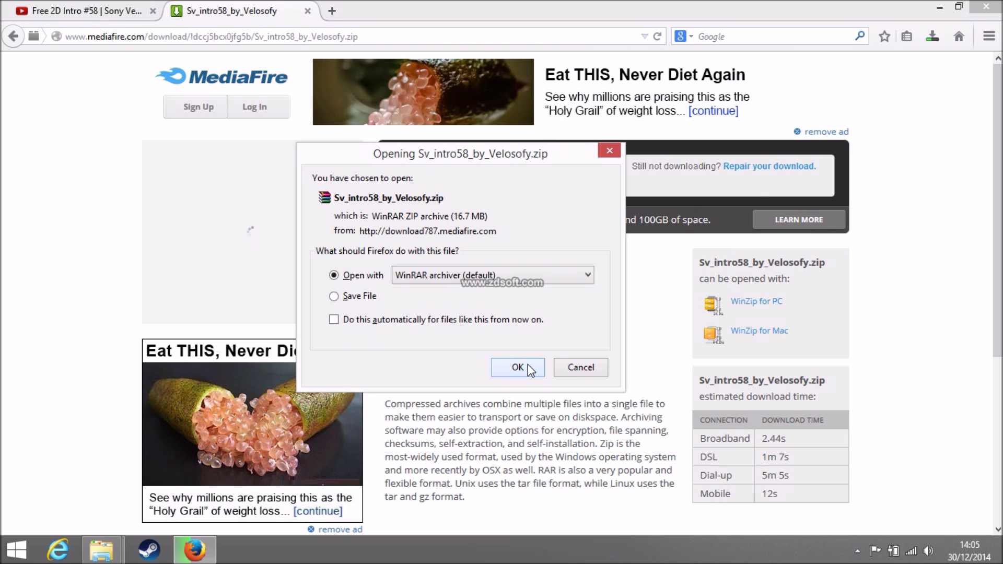
left_click(529, 369)
Minimise Firefox and the Recordings folder, then extract the 2dintro58 folder from WinRAR onto the desktop.
left_click(933, 37)
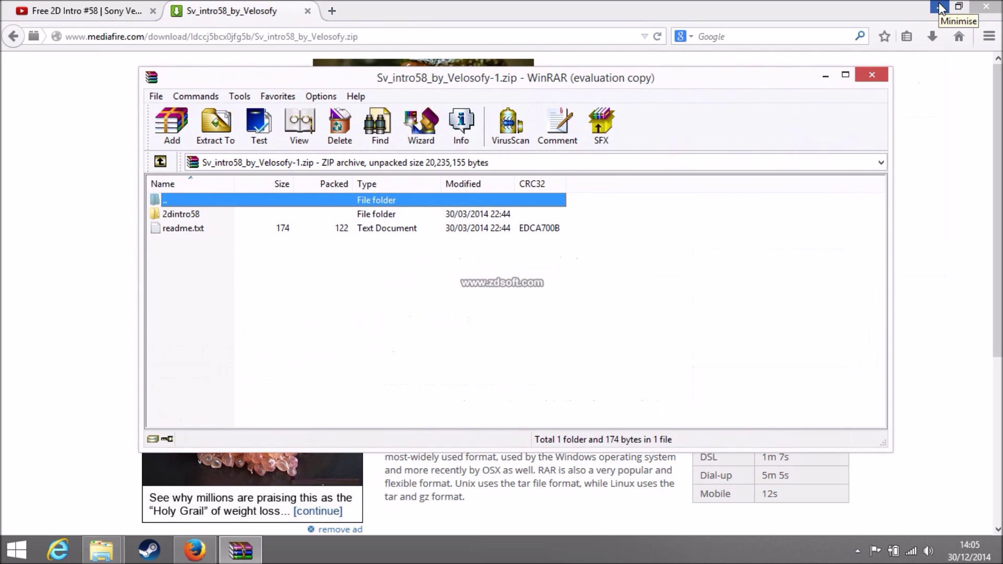
left_click(934, 36)
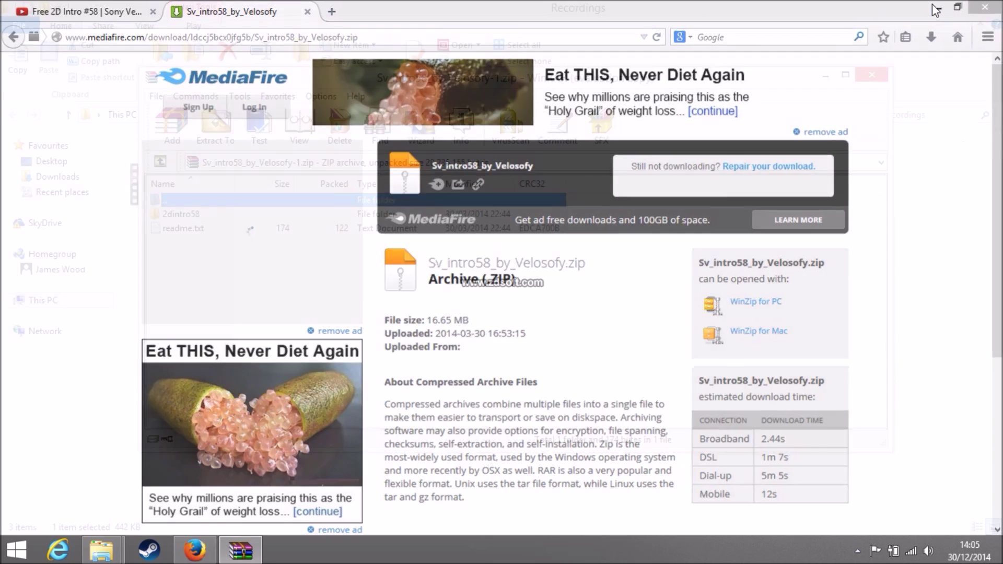
left_click(936, 8)
left_click(936, 9)
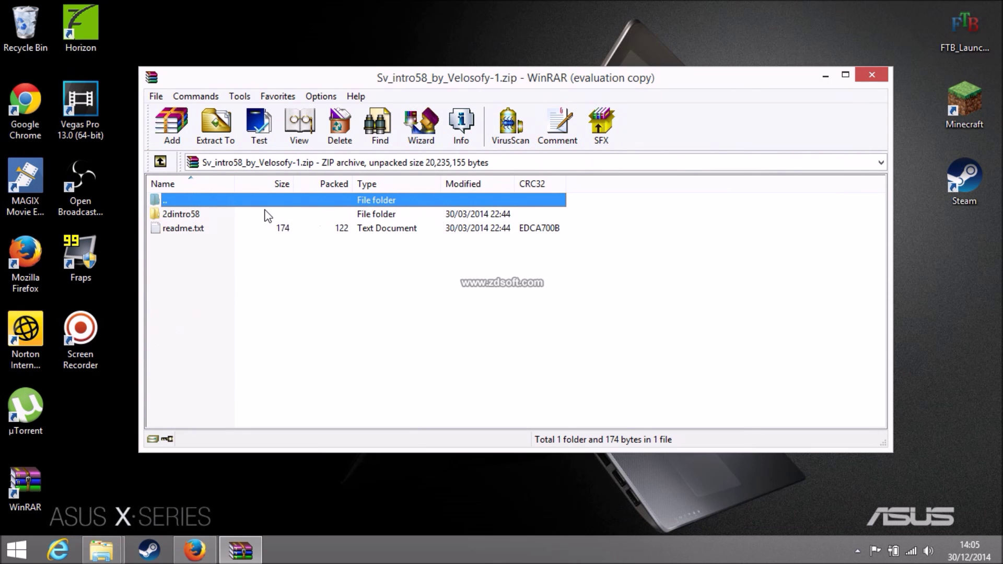
left_click_drag(265, 213, 85, 399)
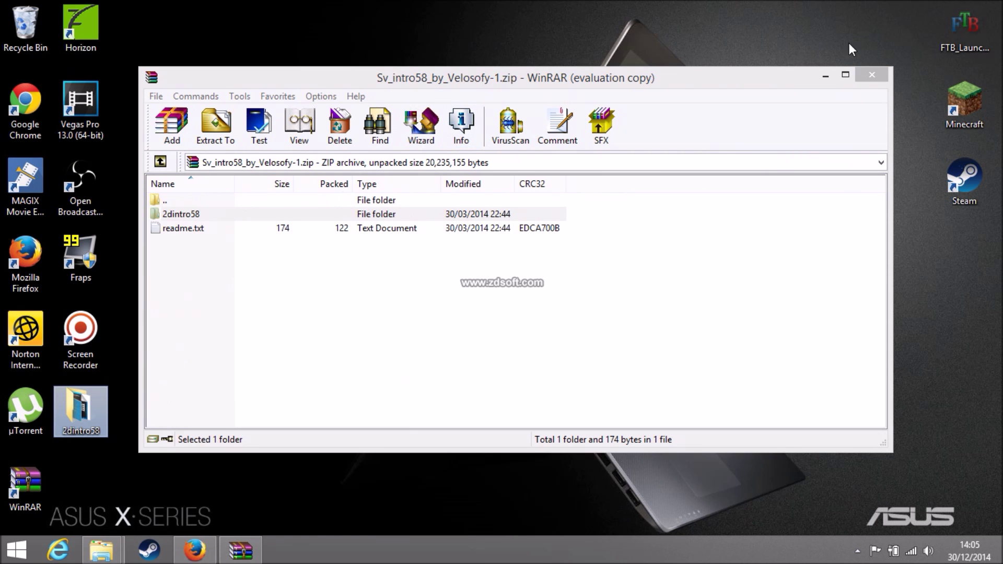
Close WinRAR and open the extracted 2dintro58 folder on the desktop.
left_click(860, 77)
left_click(869, 75)
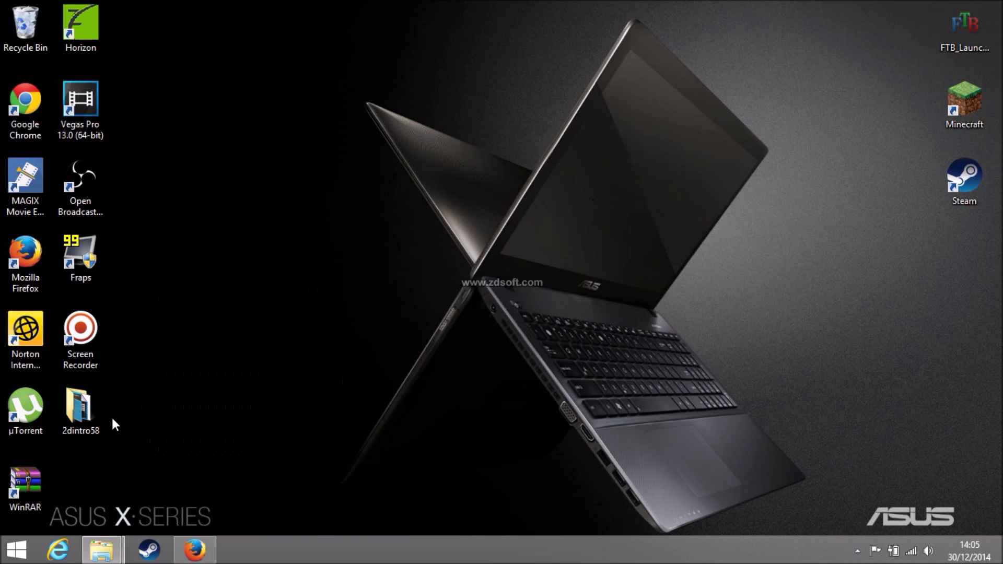
double_click(79, 425)
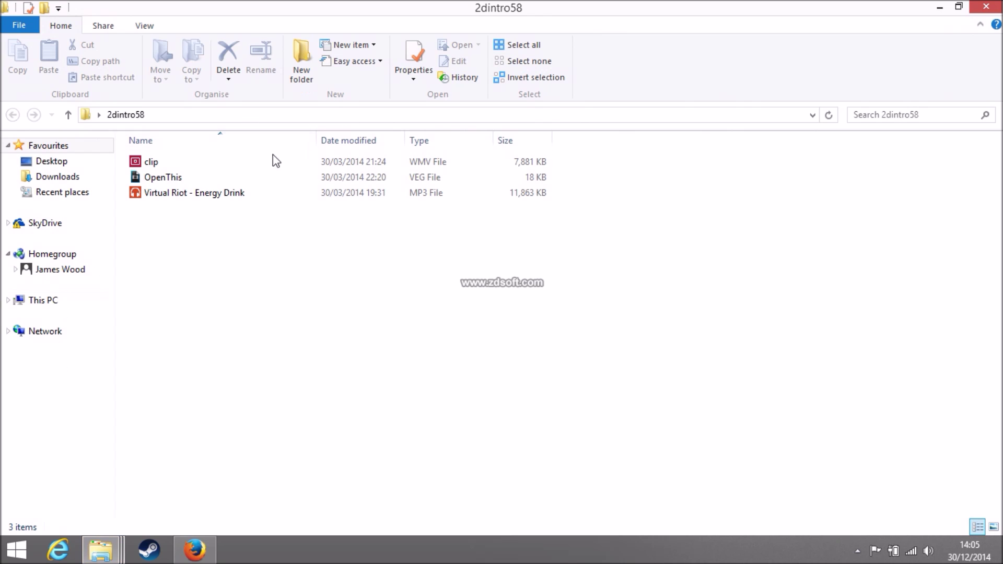
Open OpenThis.veg in Vegas Pro, dismiss the audio proxy message, and select the track 1 text event.
double_click(222, 181)
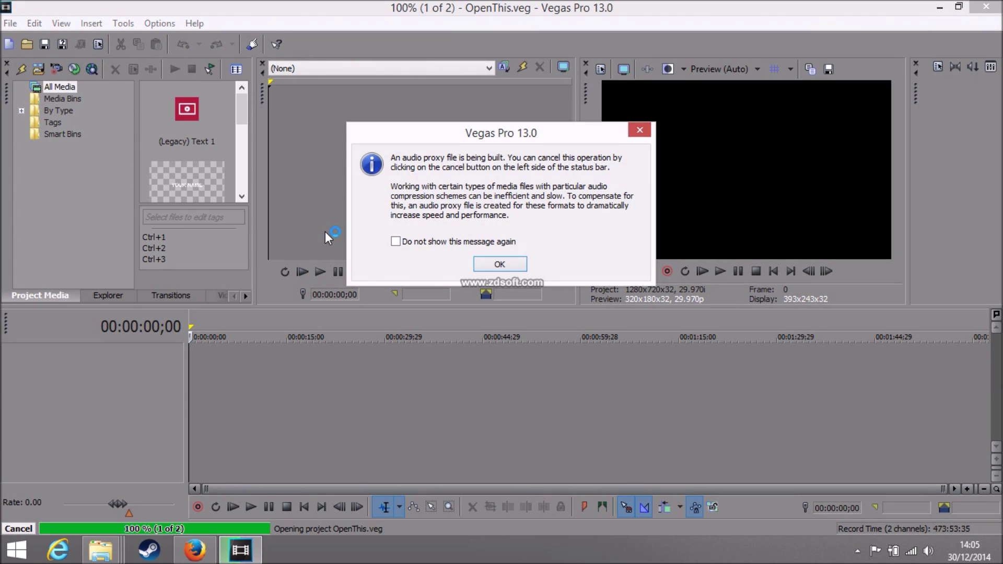
left_click(486, 265)
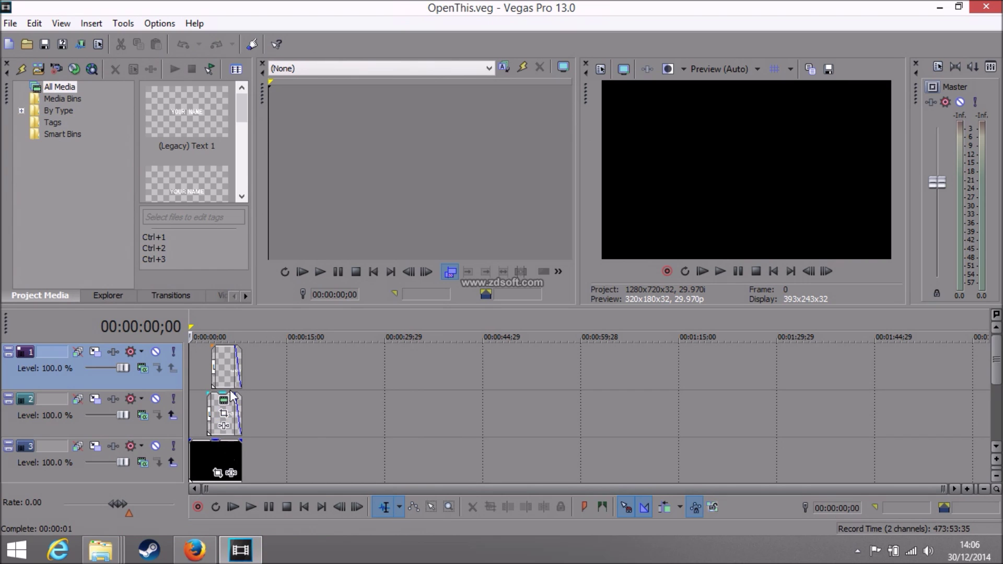
left_click(228, 368)
right_click(226, 364)
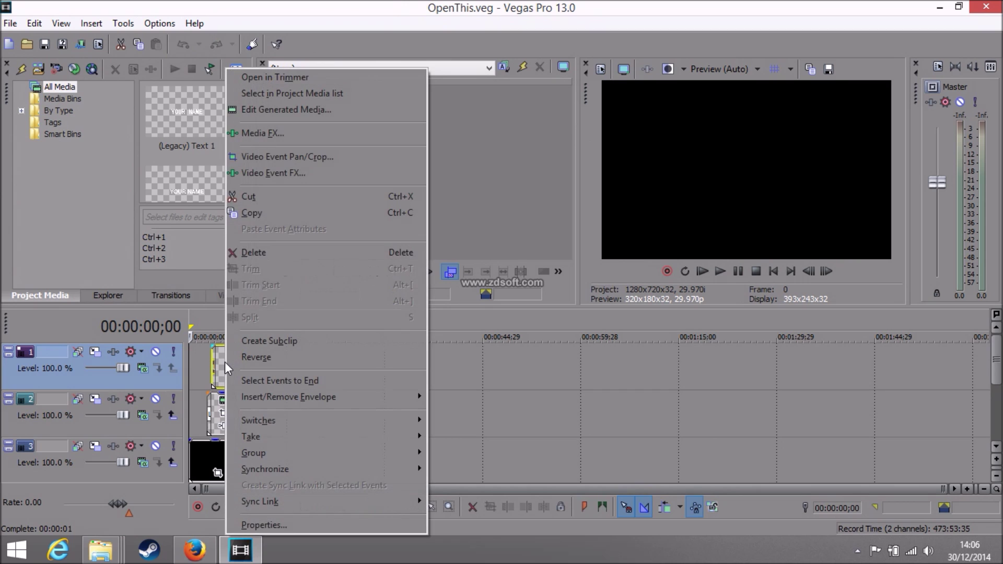
left_click(314, 114)
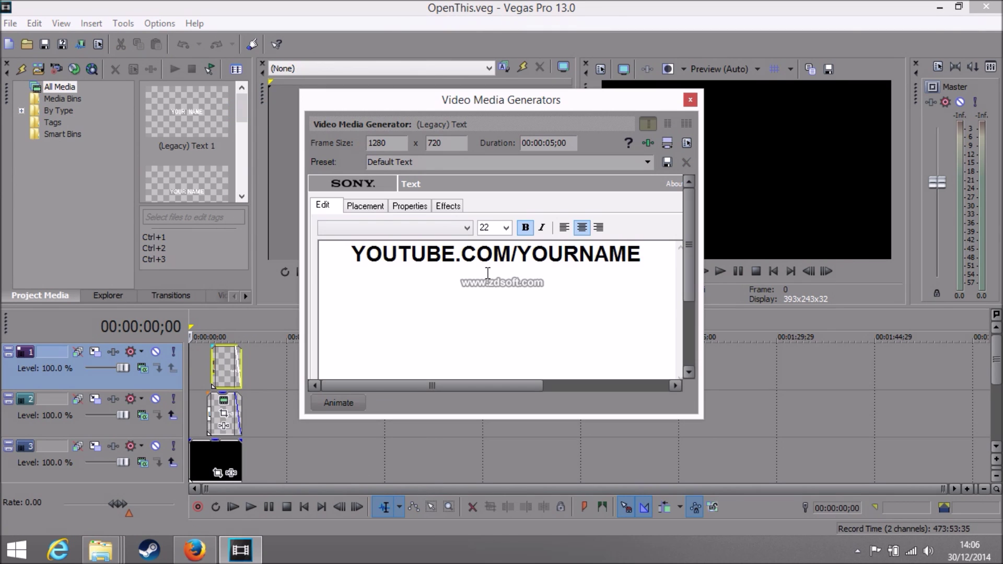
left_click(506, 230)
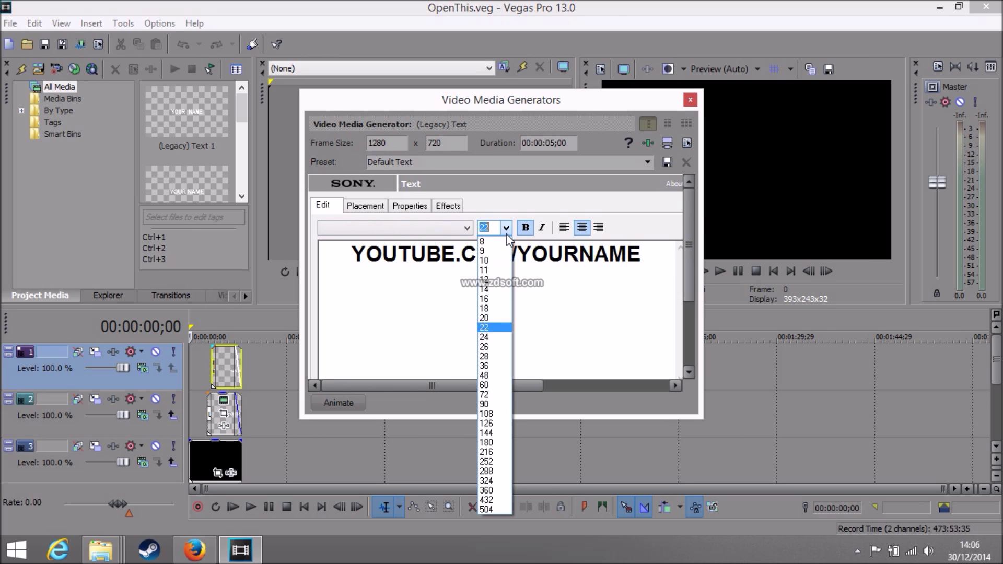
left_click(506, 234)
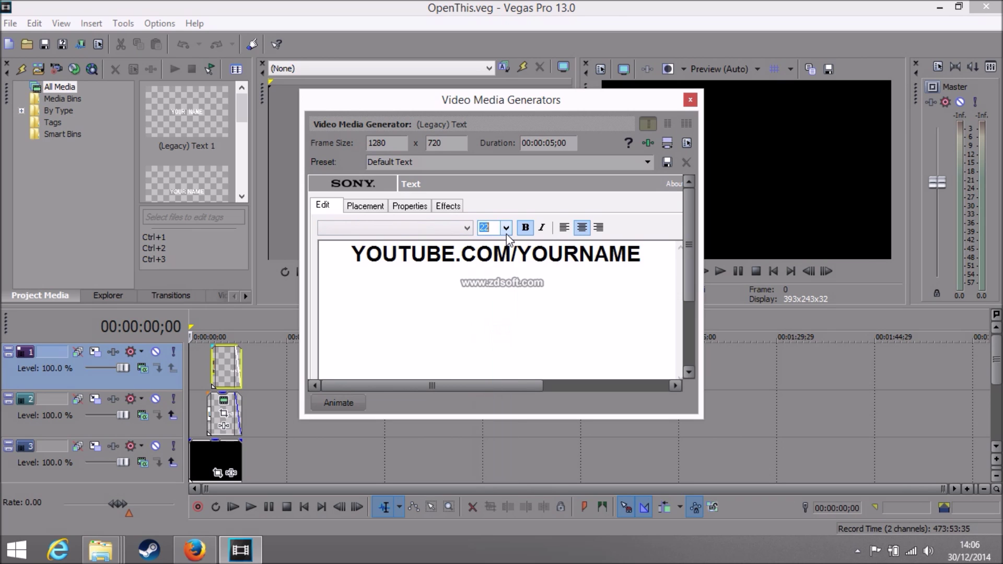
left_click(422, 228)
left_click(422, 229)
left_click(413, 206)
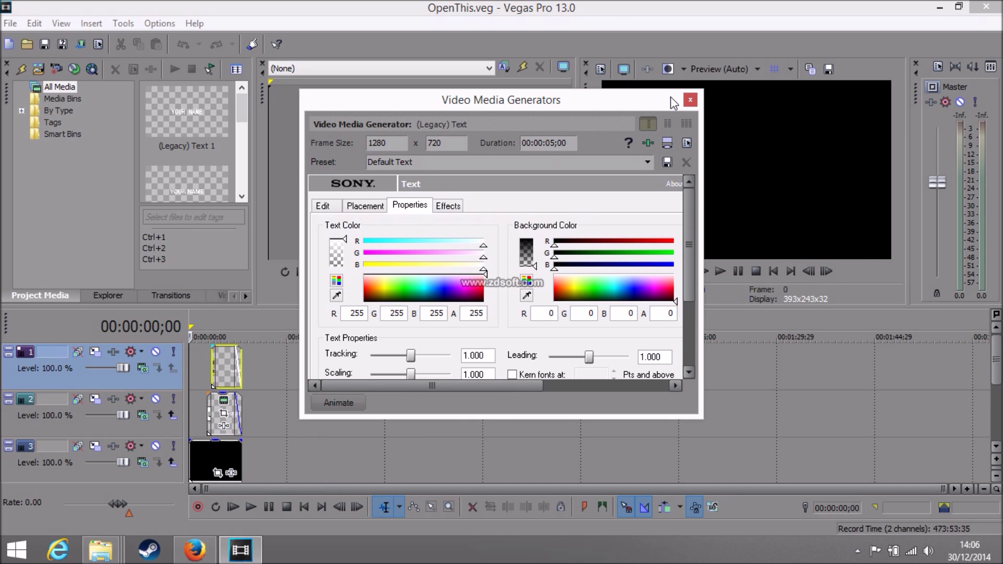
left_click(690, 100)
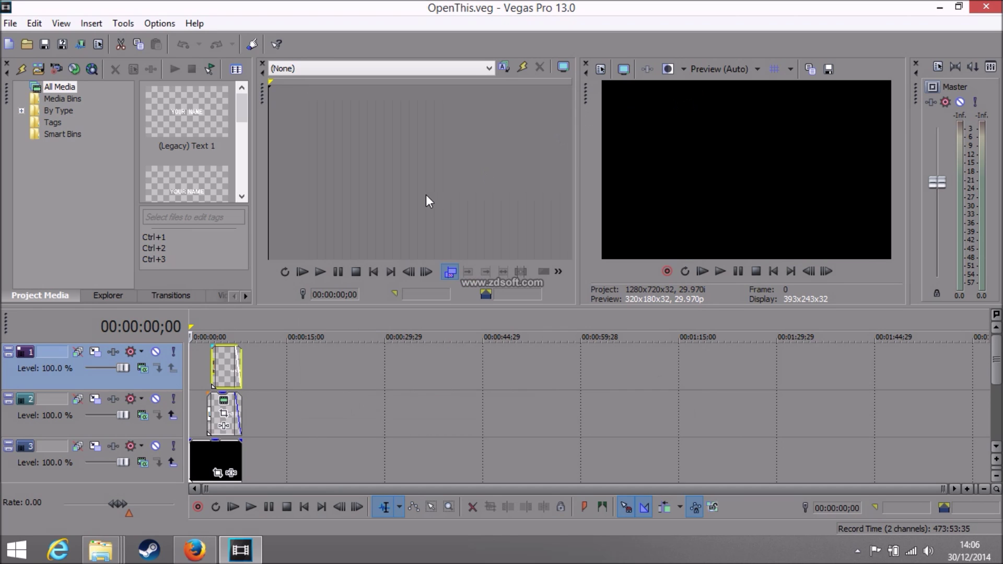